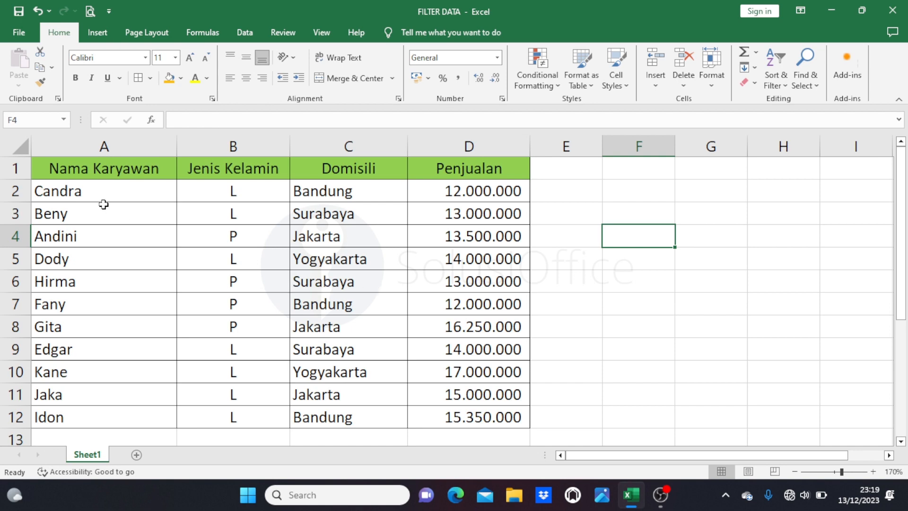
Add filters to the header row of the employee table in A1:D12.
left_click_drag(62, 172, 501, 416)
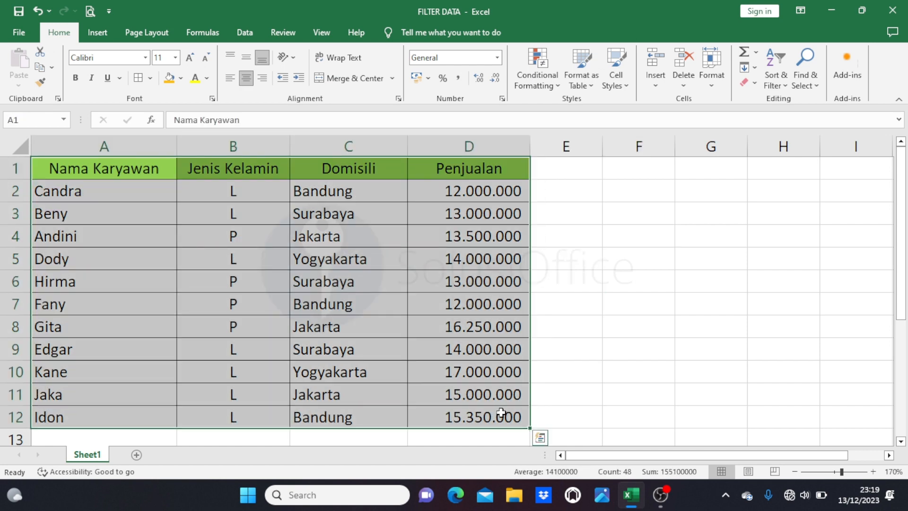
left_click(786, 90)
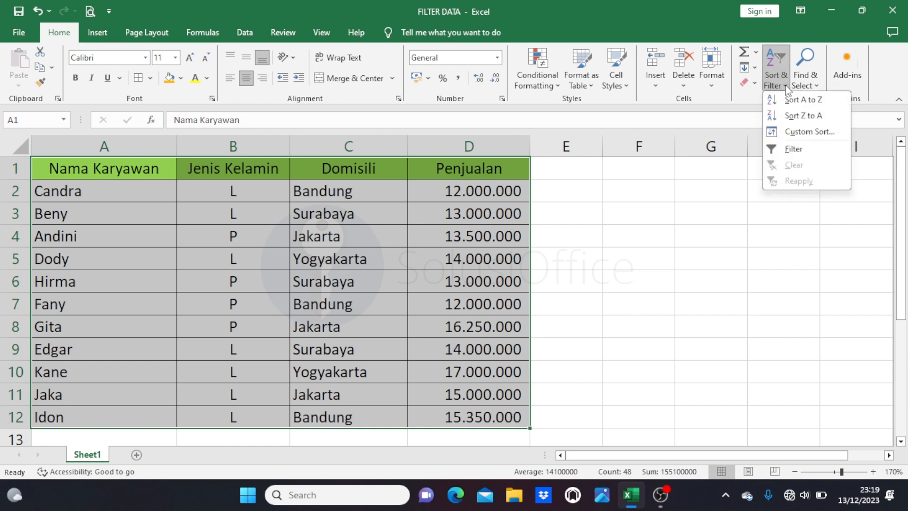
left_click(793, 149)
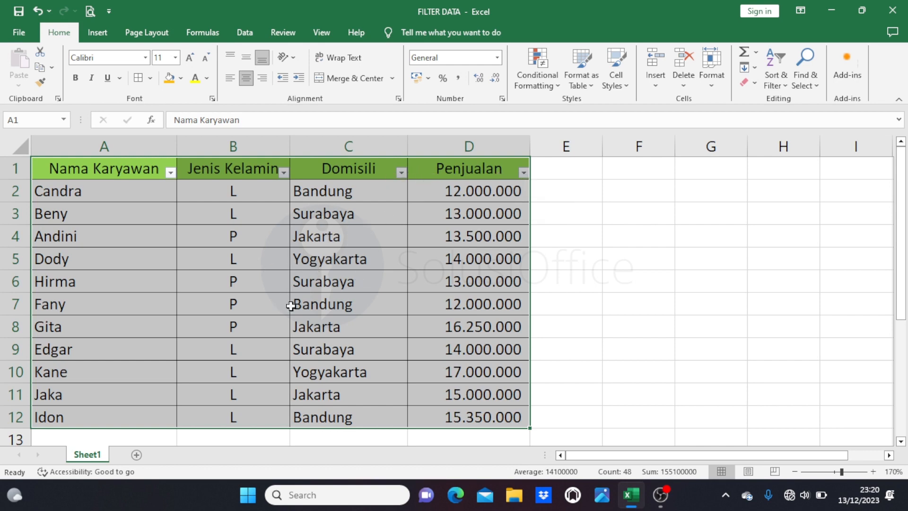
Turn filtering off for the employee table and switch it back on.
key("ctrl+shift+l")
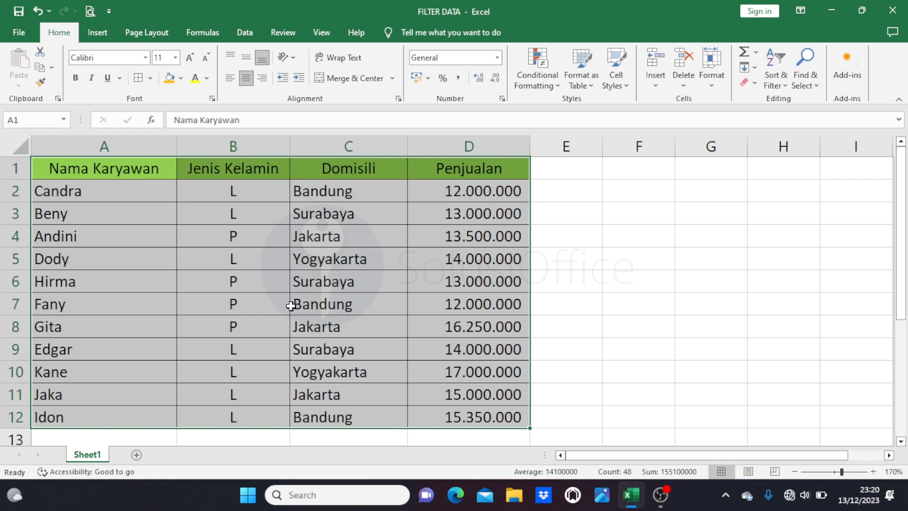
left_click(268, 260)
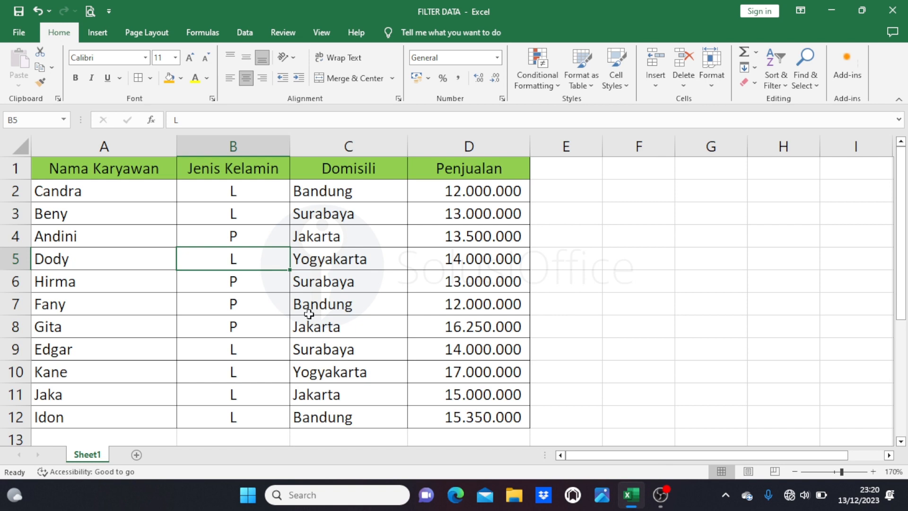
key("ctrl+shift+l")
left_click(147, 197)
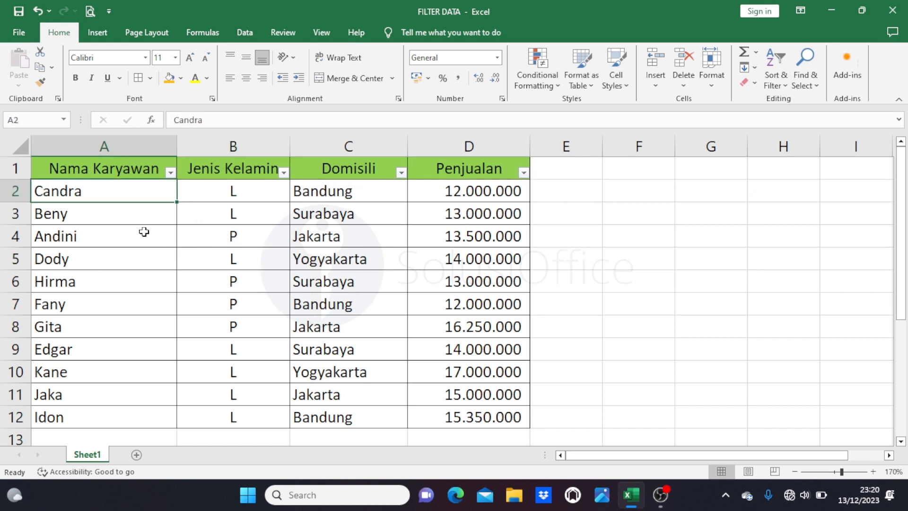
Sort the table by the Nama Karyawan column from A to Z and highlight the first four names.
left_click(170, 173)
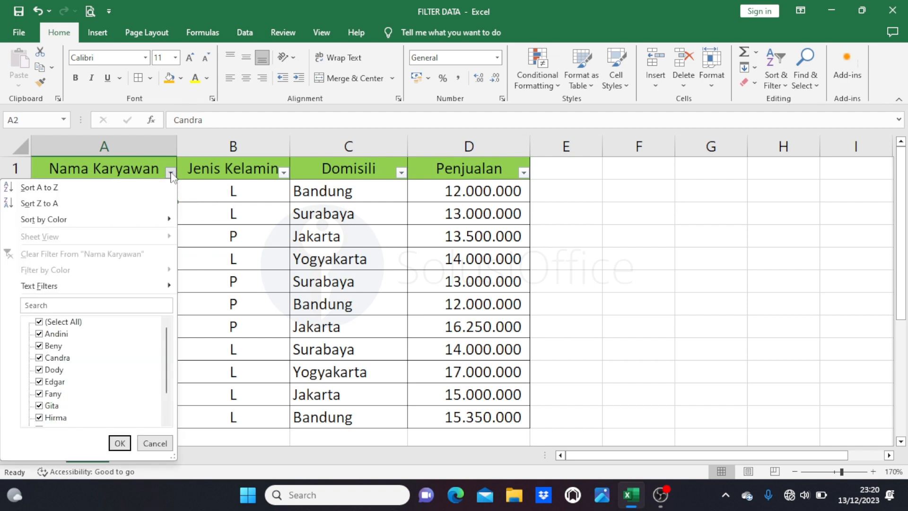
left_click(120, 189)
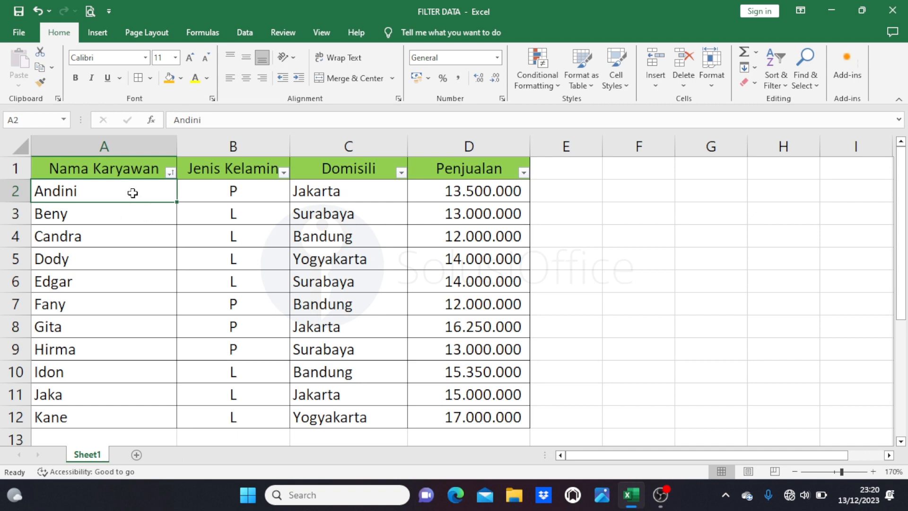
left_click_drag(132, 193, 121, 258)
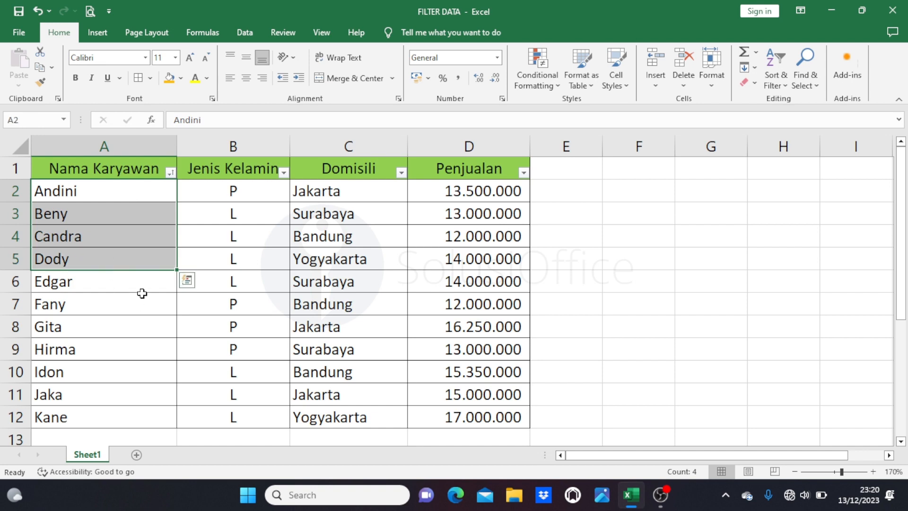
Sort the table by the Nama Karyawan column from Z to A and check the first and last names.
left_click(170, 173)
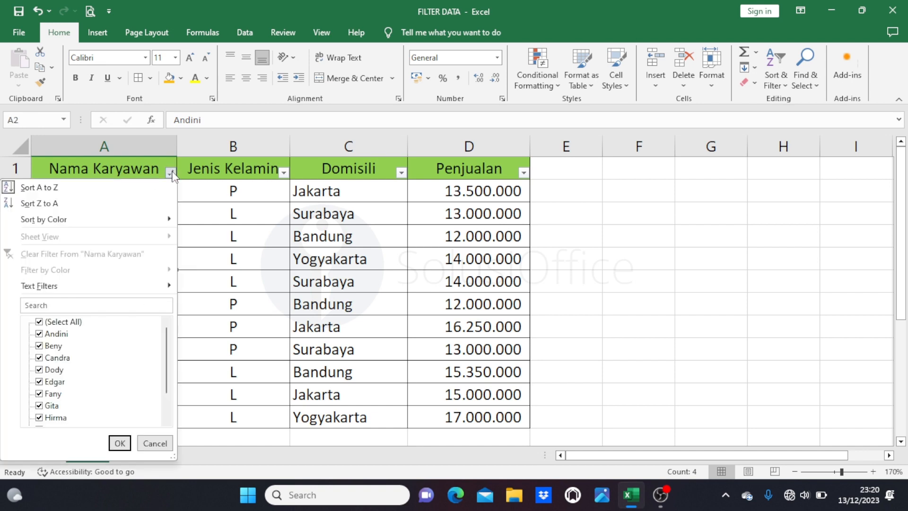
left_click(105, 204)
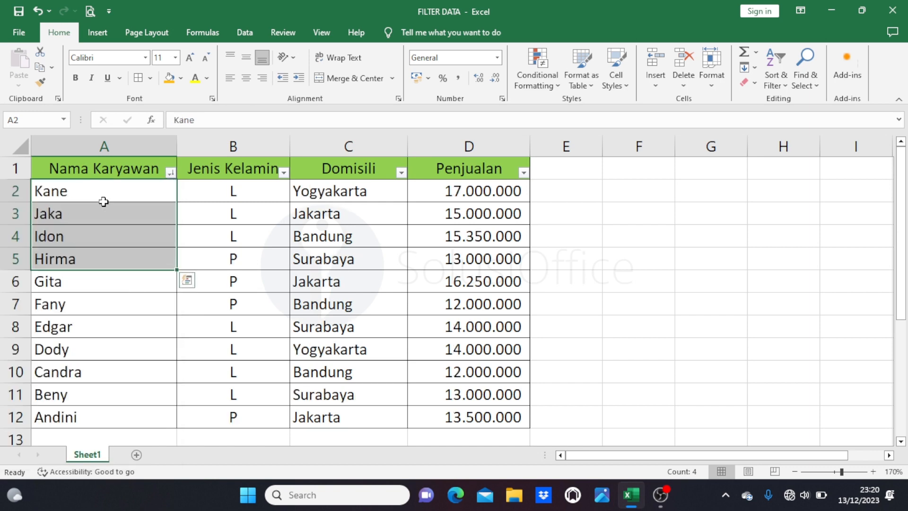
left_click(149, 193)
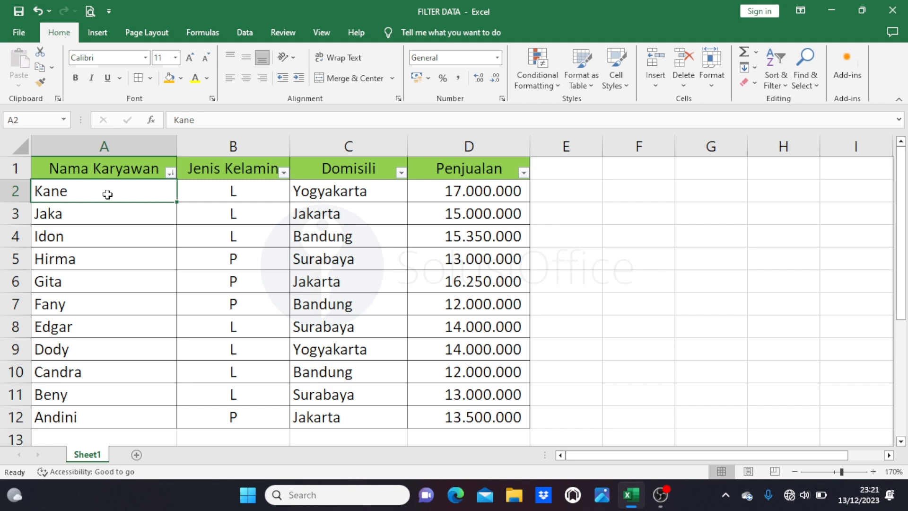
left_click_drag(108, 194, 89, 254)
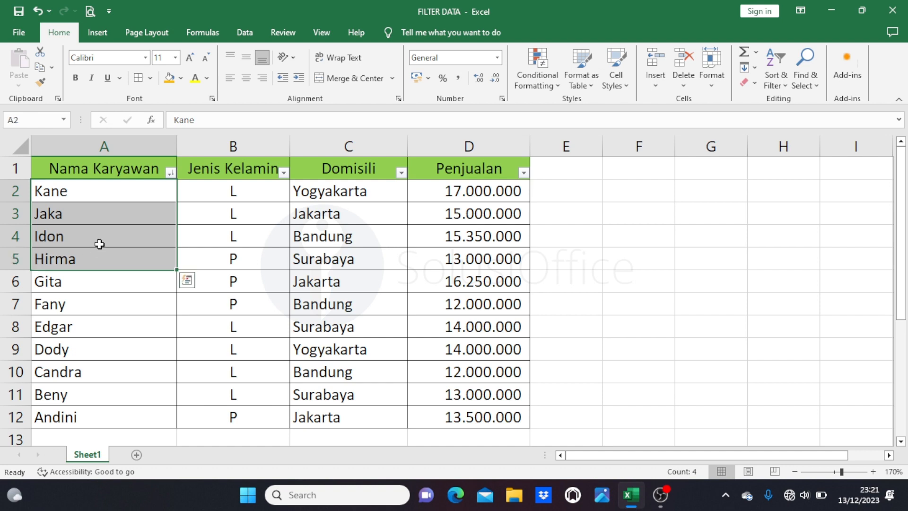
left_click(113, 417)
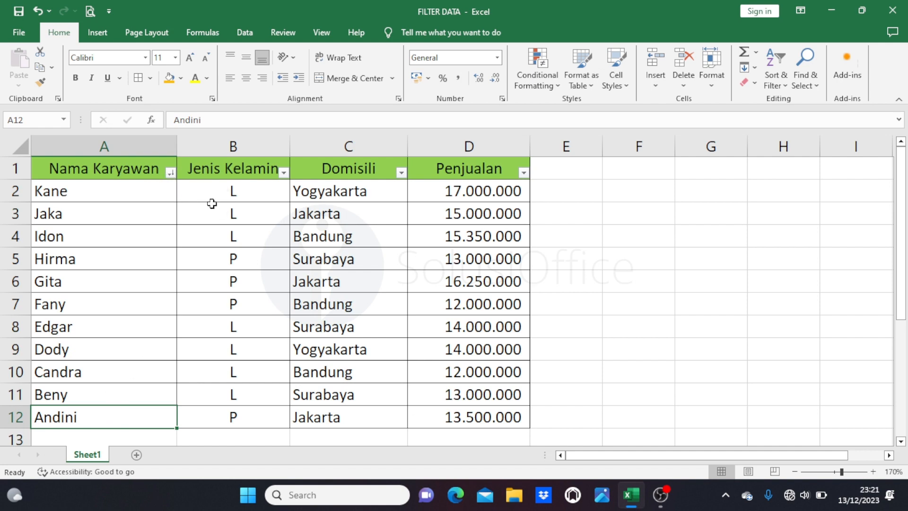
Filter the Jenis Kelamin column to show only L and highlight the filtered entries.
left_click(283, 172)
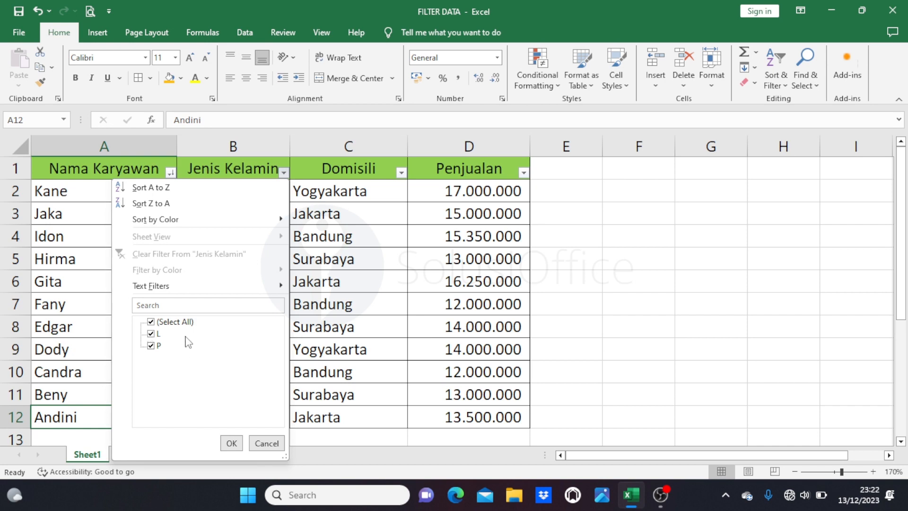
left_click(156, 323)
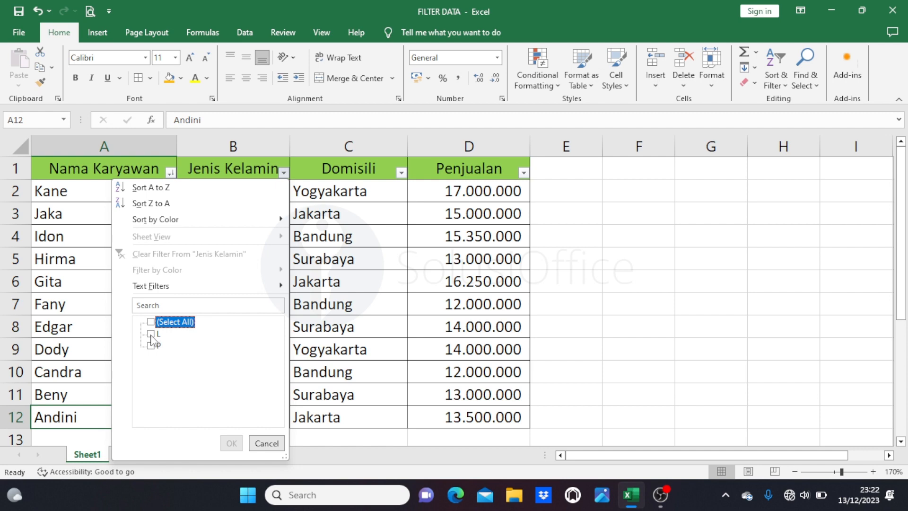
left_click(151, 333)
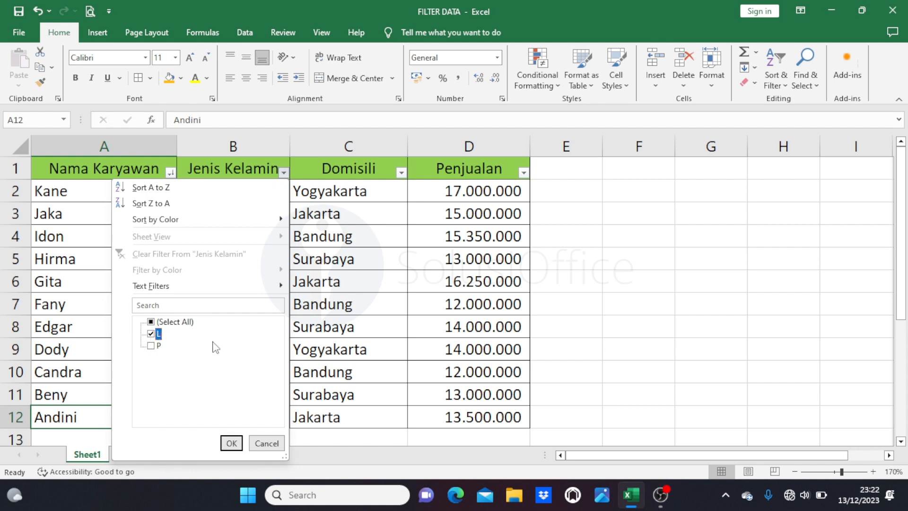
left_click(231, 443)
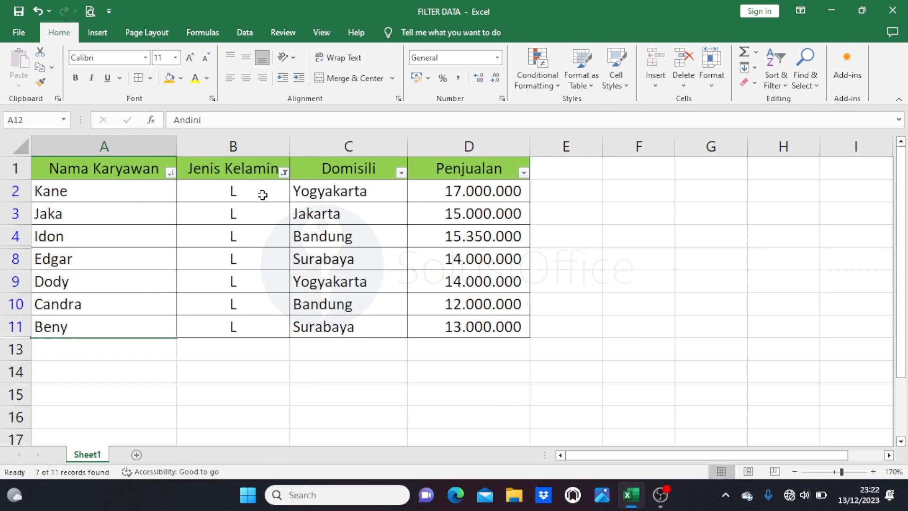
left_click_drag(262, 194, 255, 312)
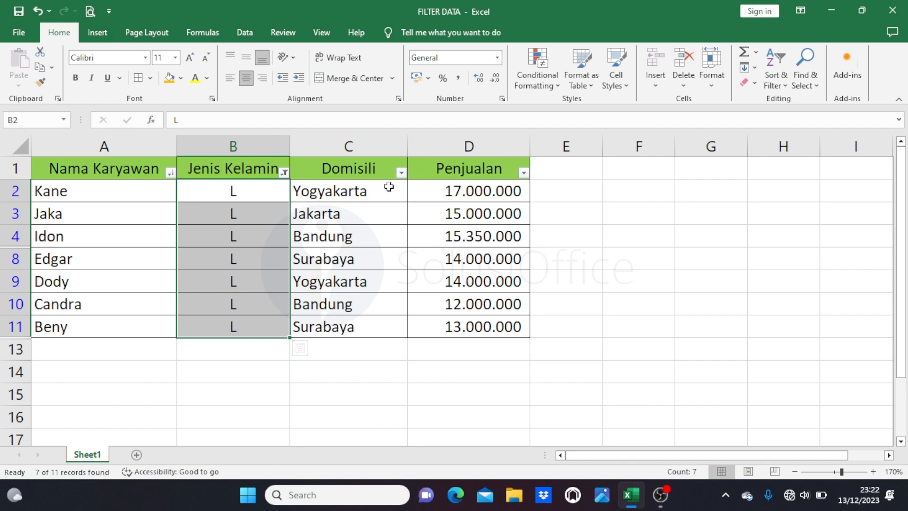
Filter the Domisili column to show only Bandung and Jakarta, and highlight the filtered entries.
left_click(402, 173)
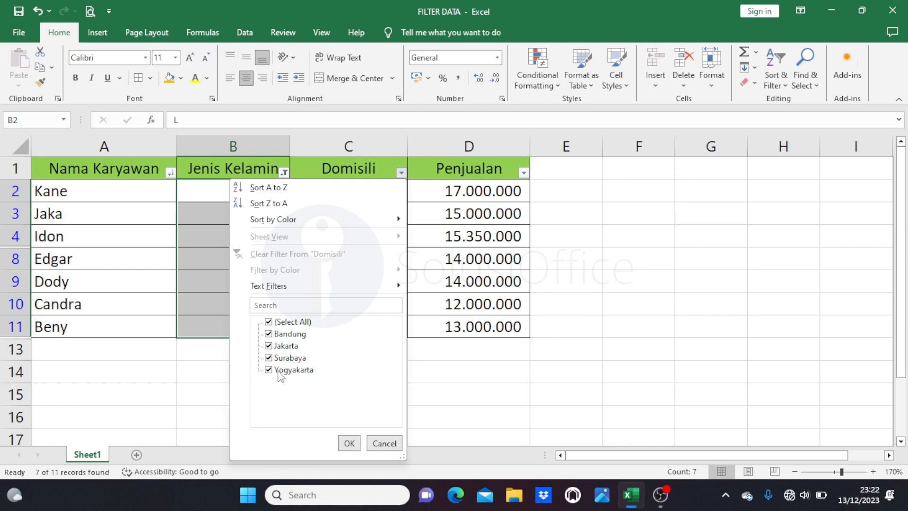
left_click(269, 321)
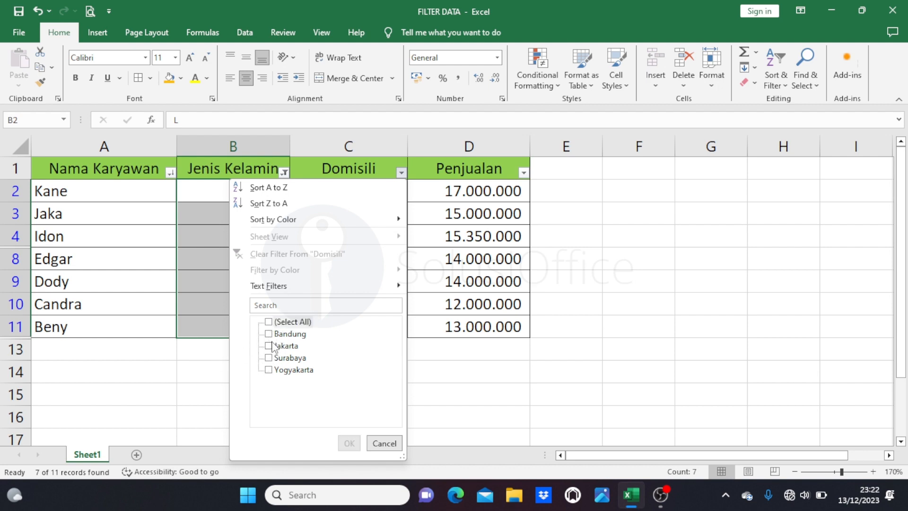
left_click(268, 334)
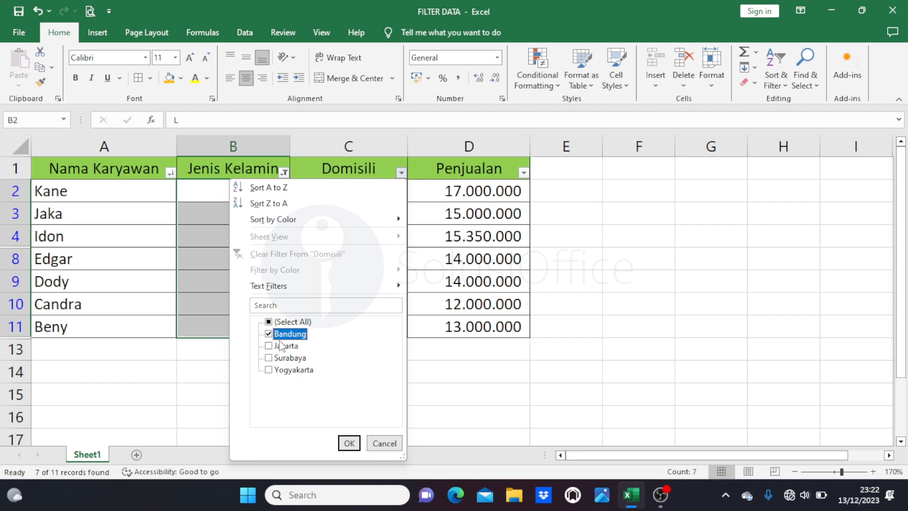
left_click(269, 345)
left_click(355, 445)
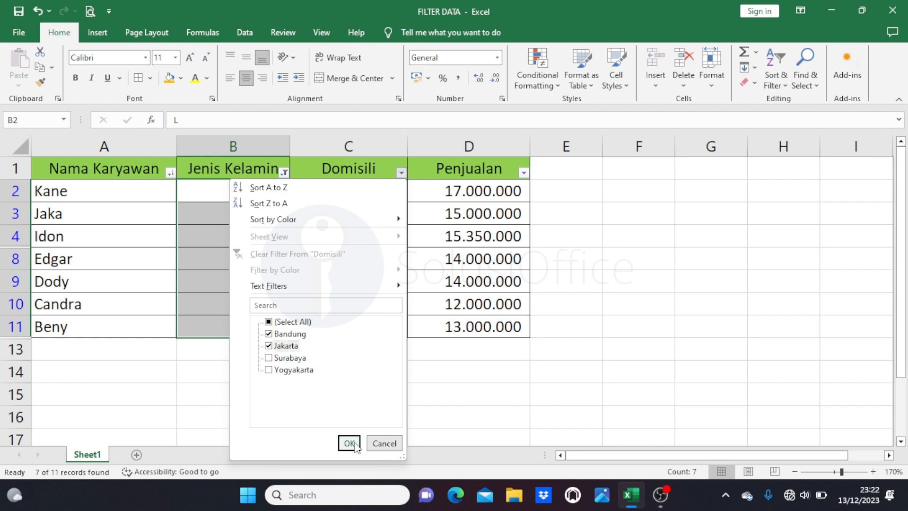
left_click(355, 445)
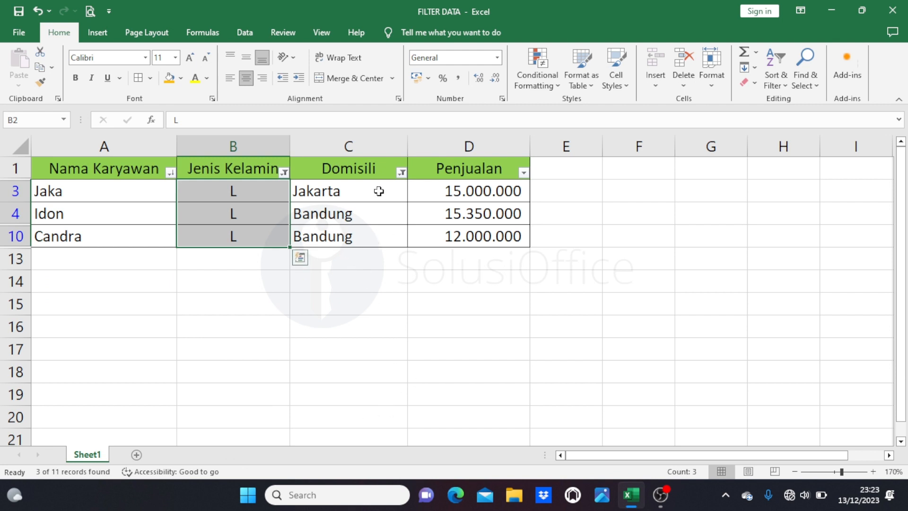
left_click_drag(379, 191, 385, 228)
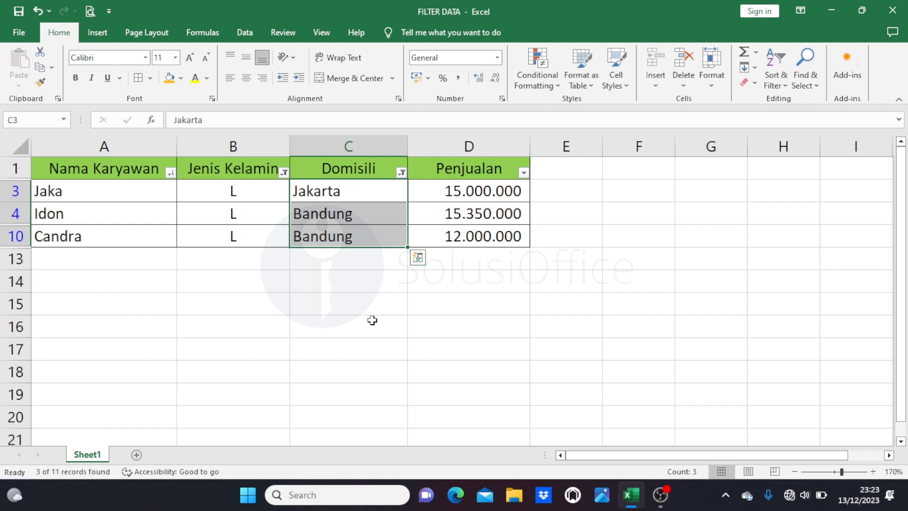
Clear the Jenis Kelamin and Domisili filters by turning the table's filtering off and back on.
key("ctrl+shift+l")
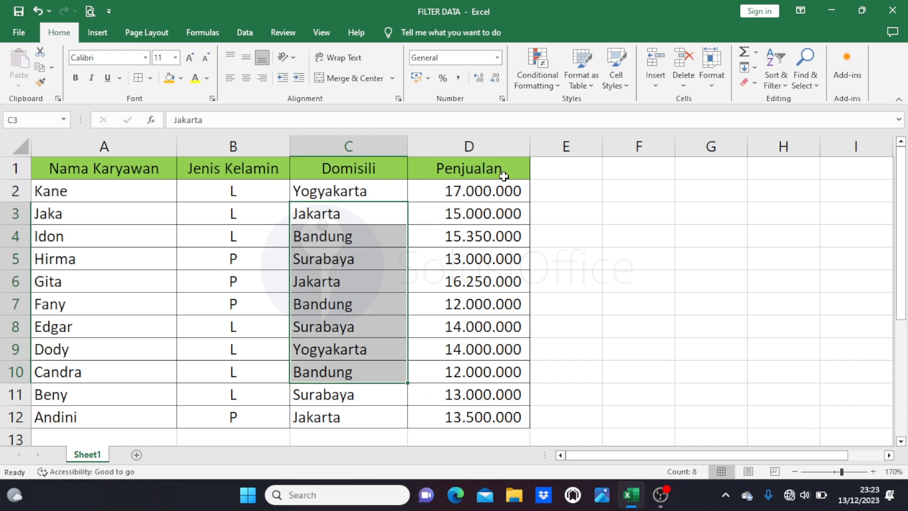
left_click(520, 170)
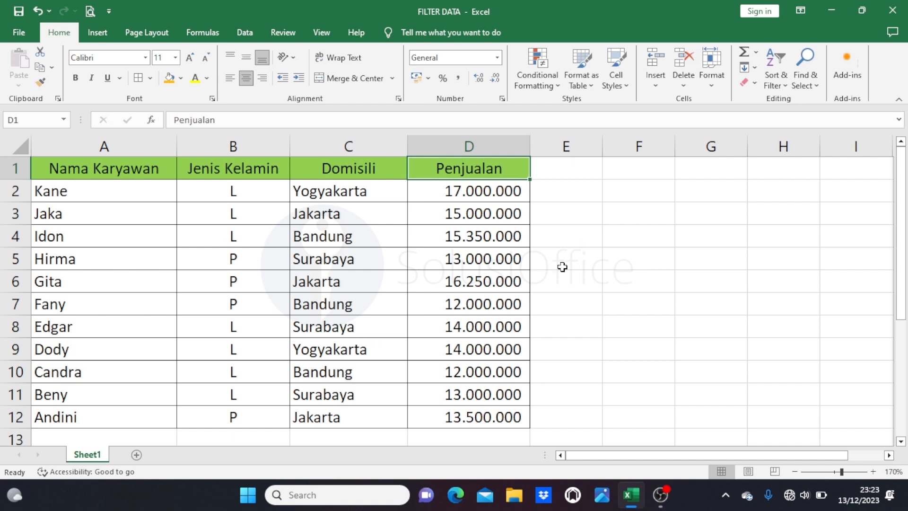
key("ctrl+shift+l")
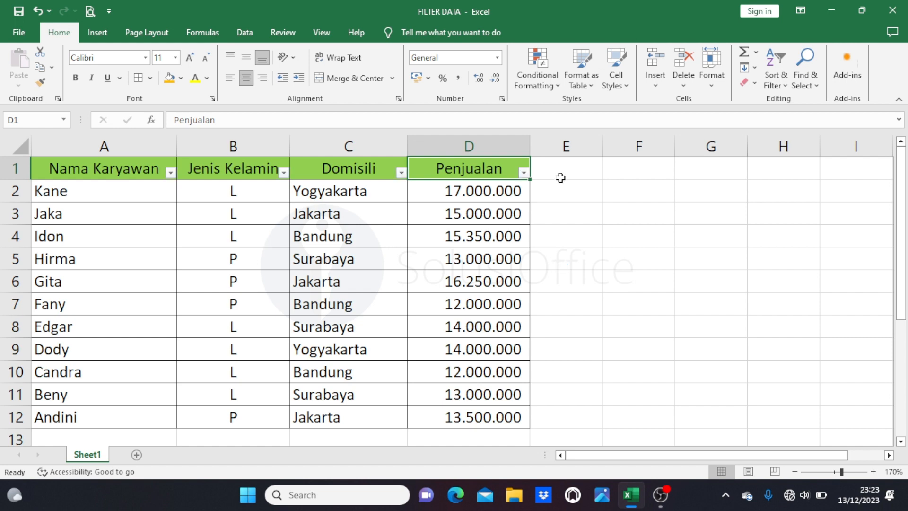
Sort the table by Penjualan from smallest to largest and highlight the sorted sales values.
left_click(523, 172)
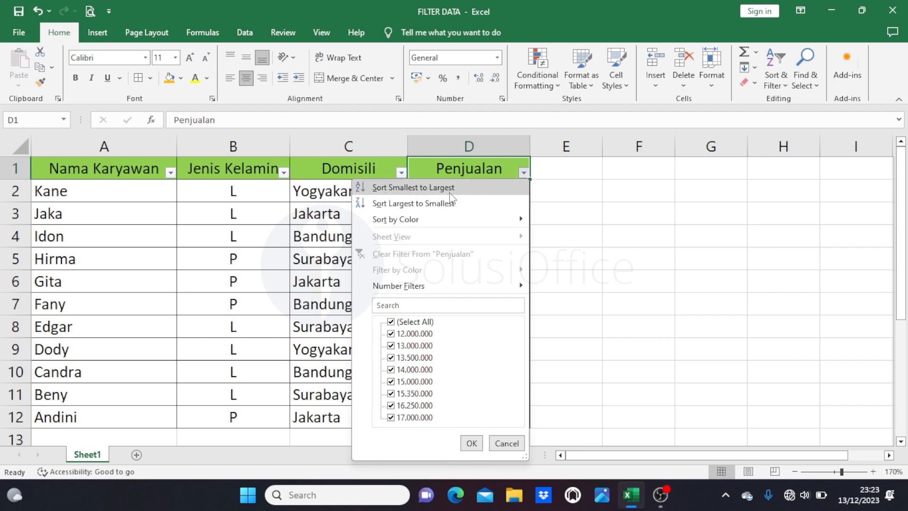
left_click(467, 194)
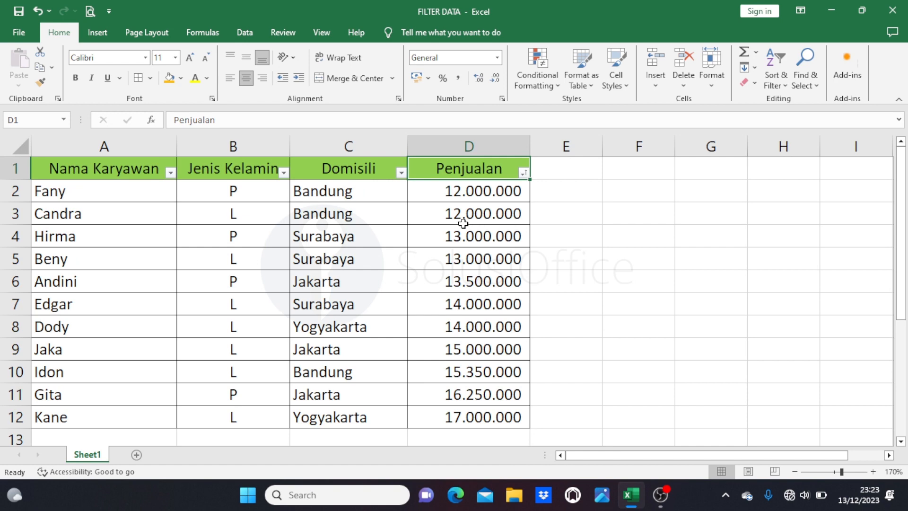
left_click(445, 191)
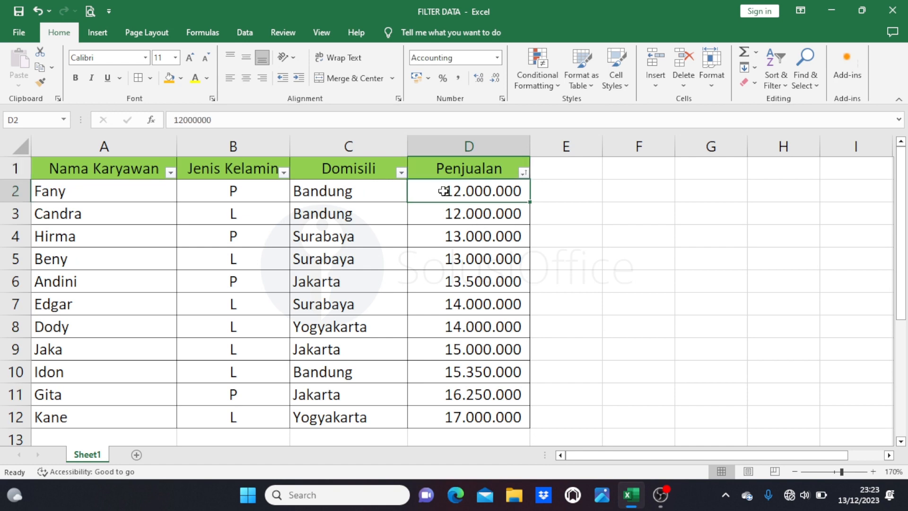
left_click_drag(431, 191, 439, 416)
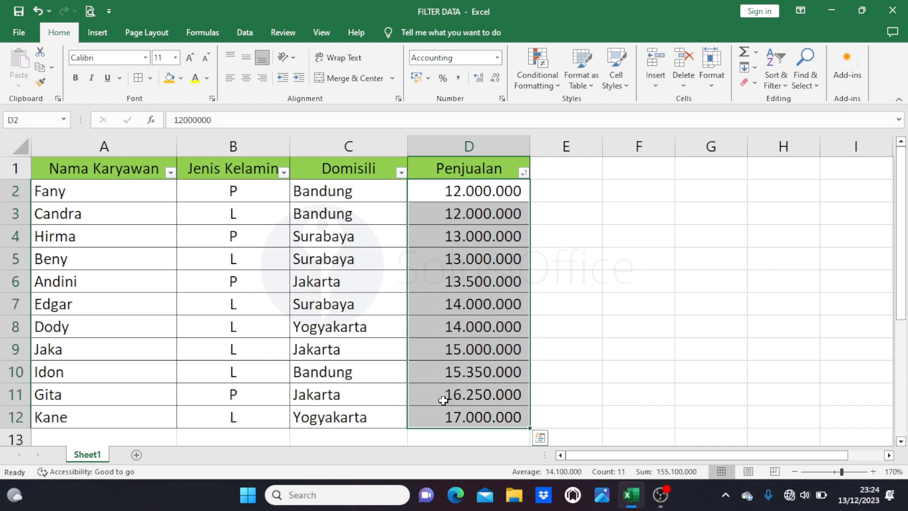
Sort the table by Penjualan from largest to smallest and check the sorted sales values.
left_click(522, 173)
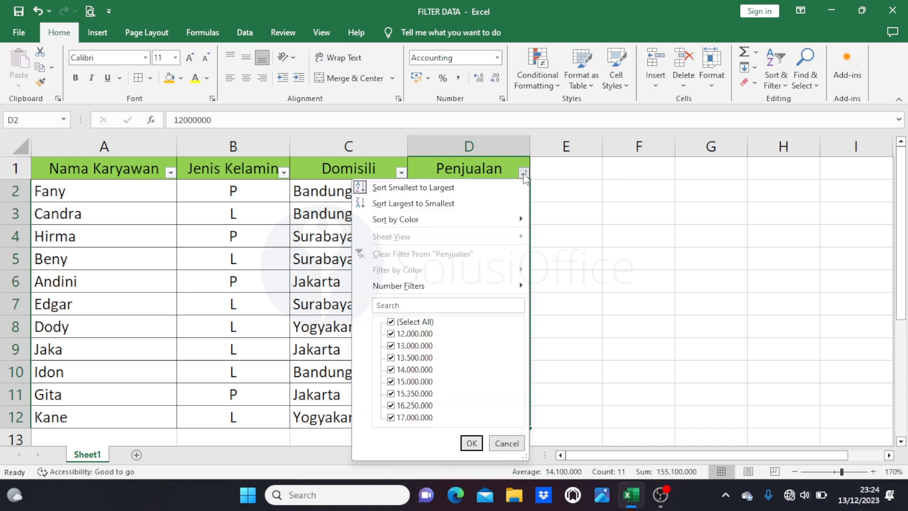
left_click(440, 204)
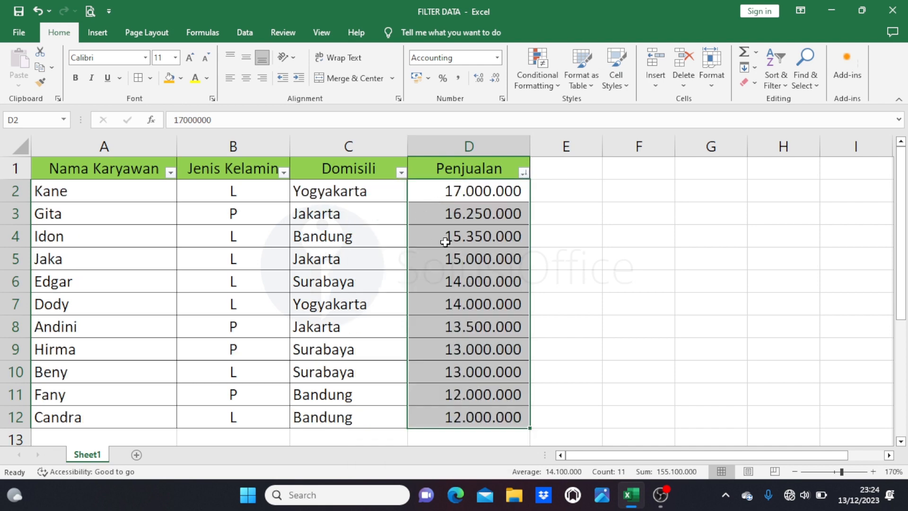
left_click(430, 195)
left_click_drag(448, 345, 439, 410)
left_click(475, 194)
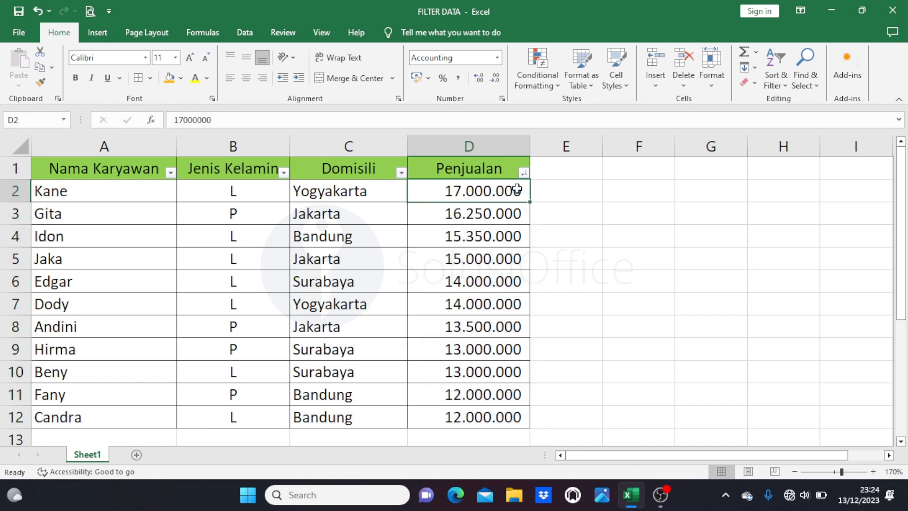
Filter the Penjualan column to show only sales greater than 14000000, and highlight the filtered sales values.
left_click(524, 172)
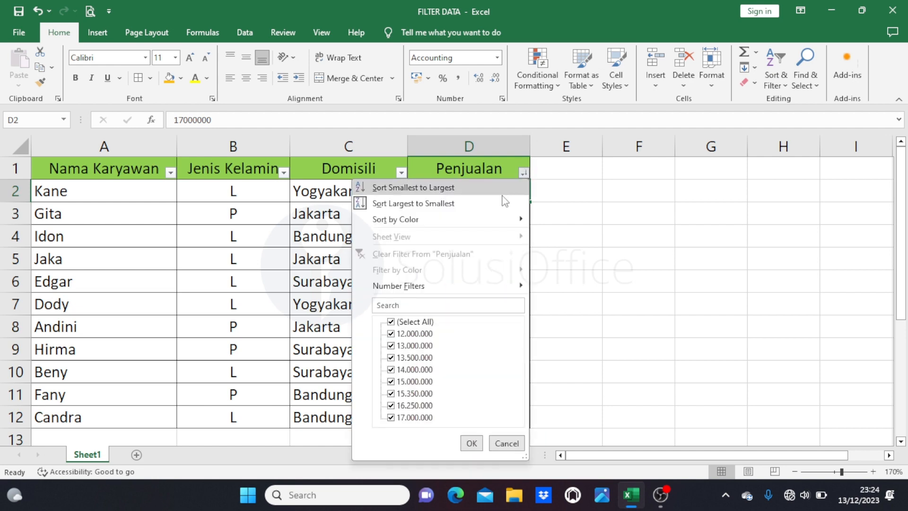
mouse_move(420, 287)
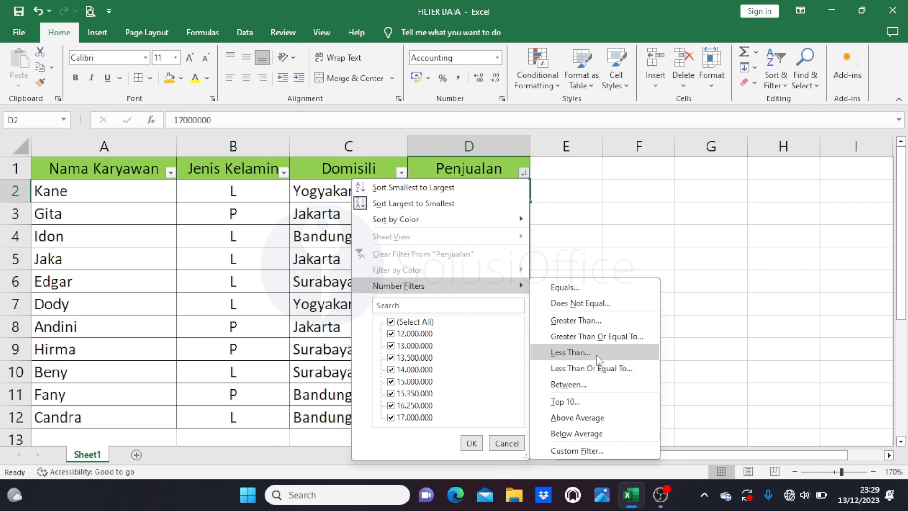
left_click(628, 324)
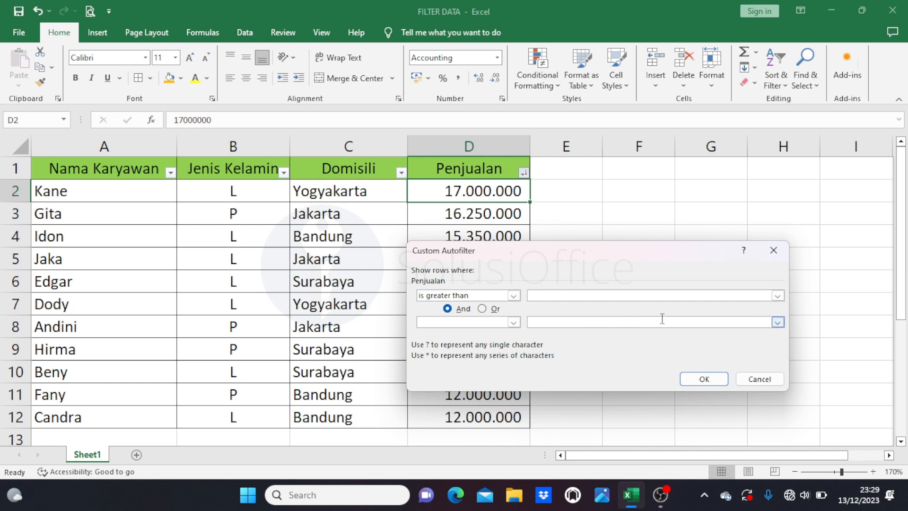
type("14000000")
left_click(701, 379)
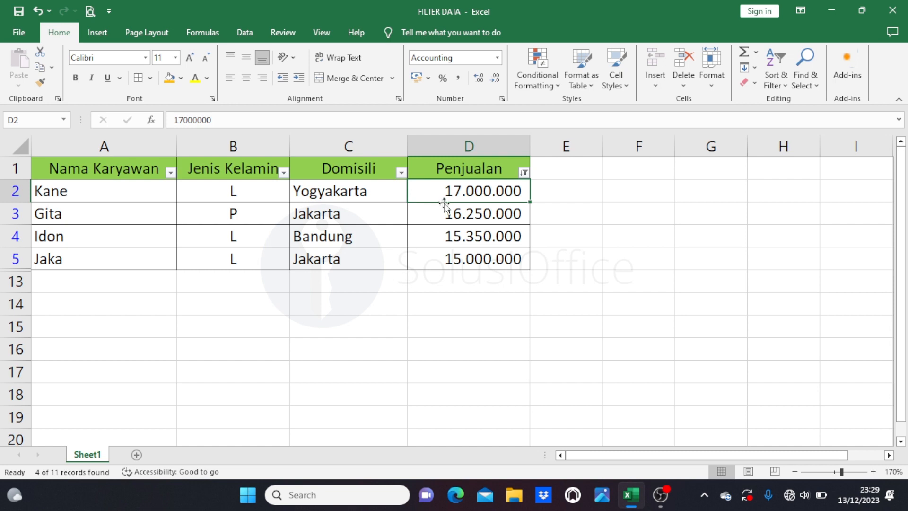
left_click_drag(437, 192, 436, 253)
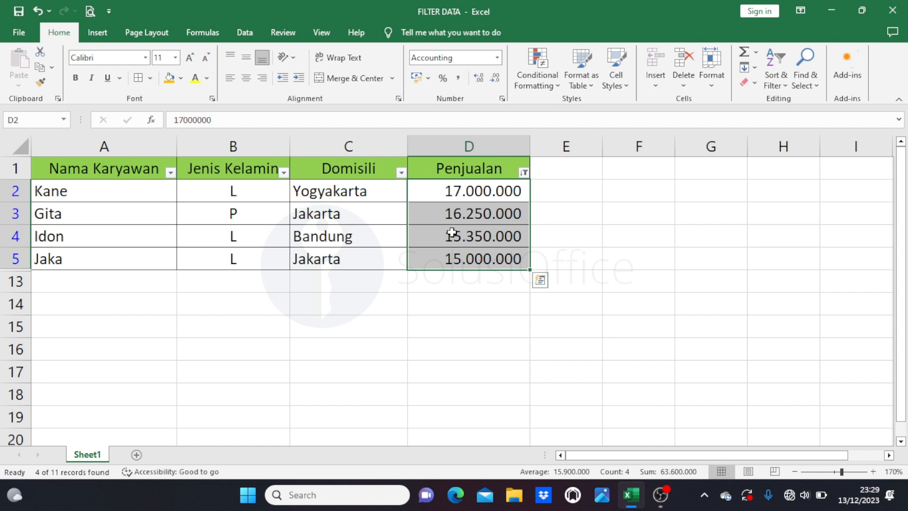
left_click(626, 233)
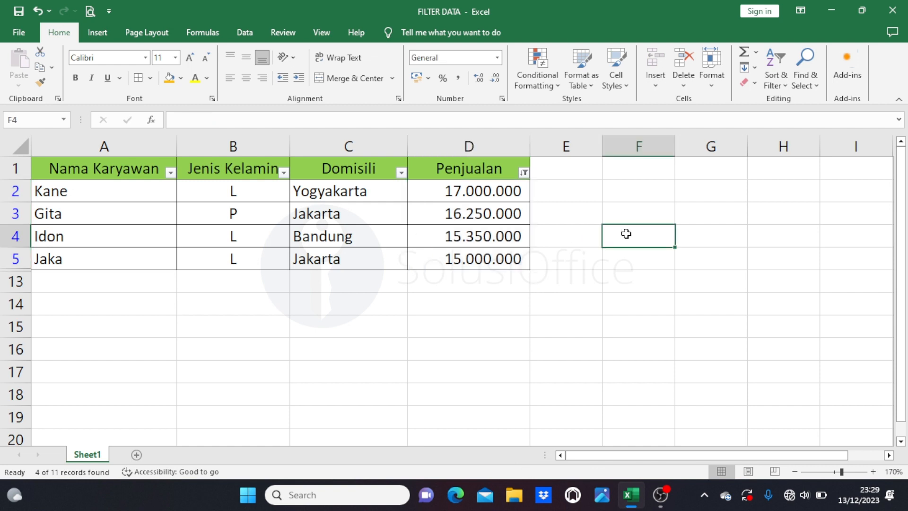